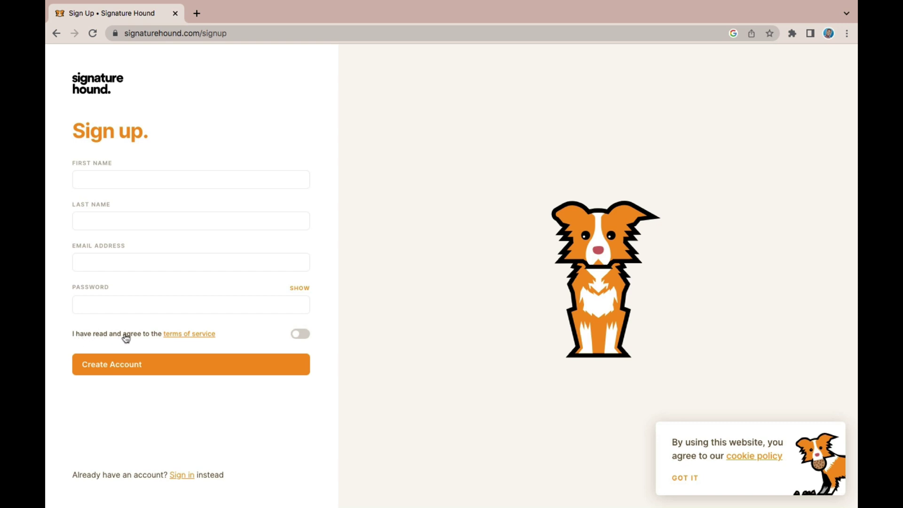
Accept the terms of service on the sign-up form.
left_click(301, 334)
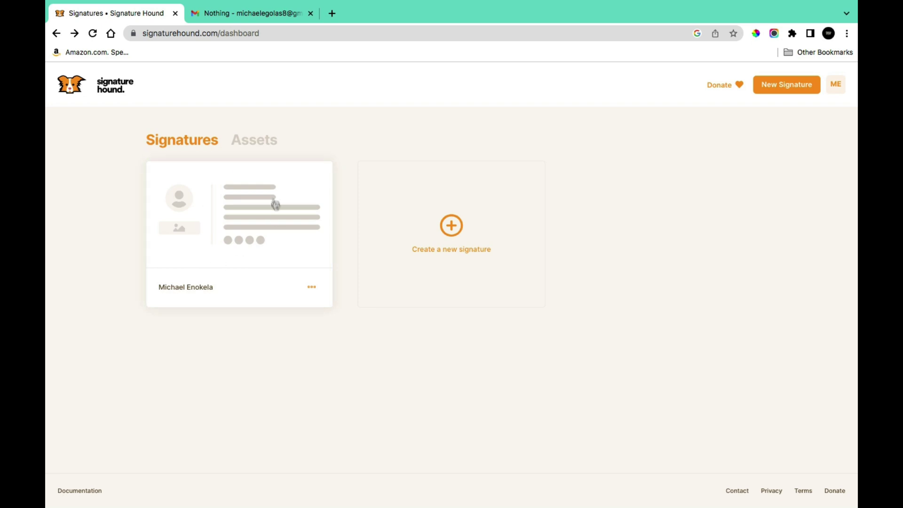
left_click(449, 259)
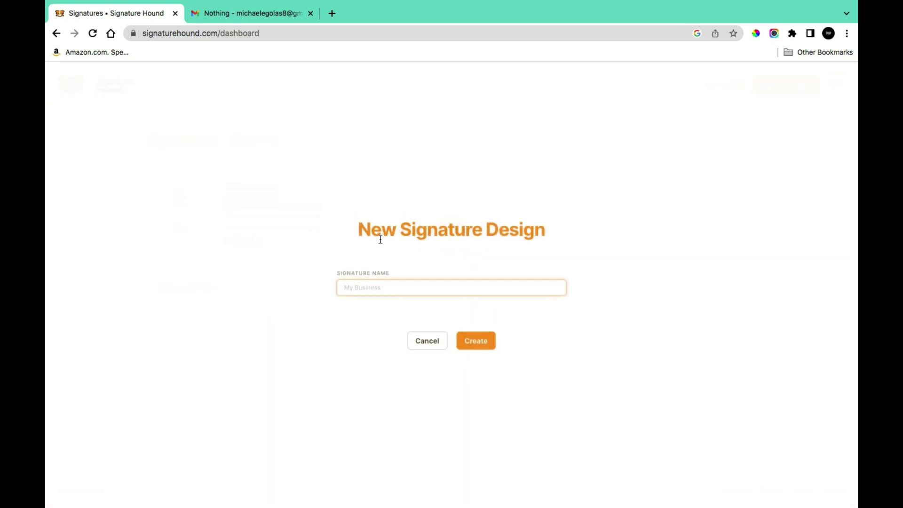
left_click(381, 292)
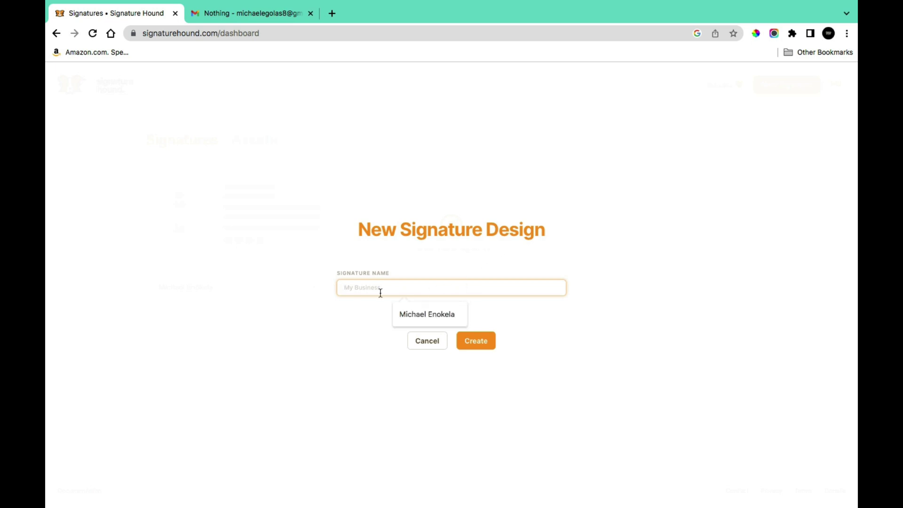
left_click(432, 348)
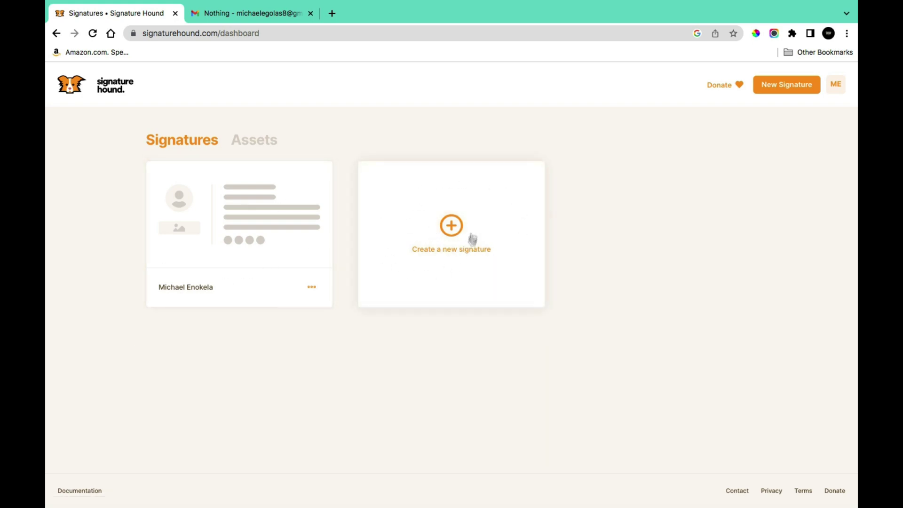
Open the existing signature for editing and browse its base templates.
left_click(262, 221)
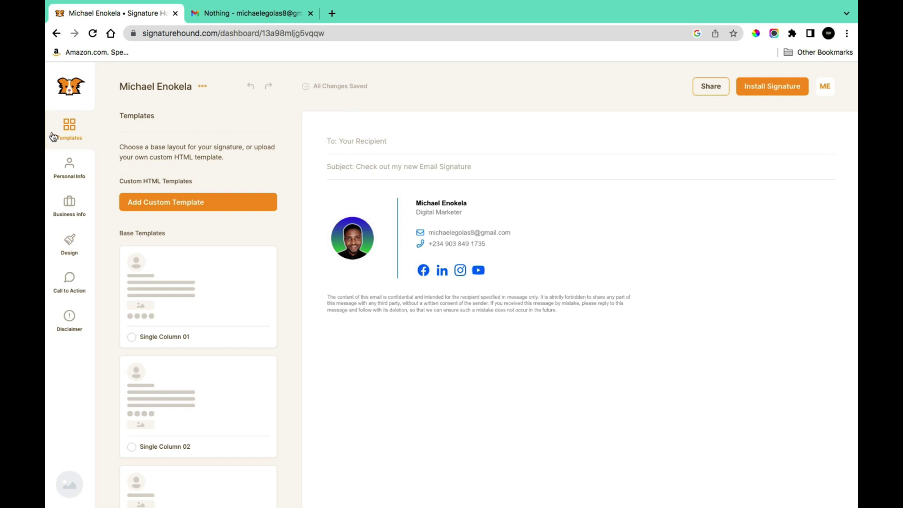
scroll(203, 245, "down", 2)
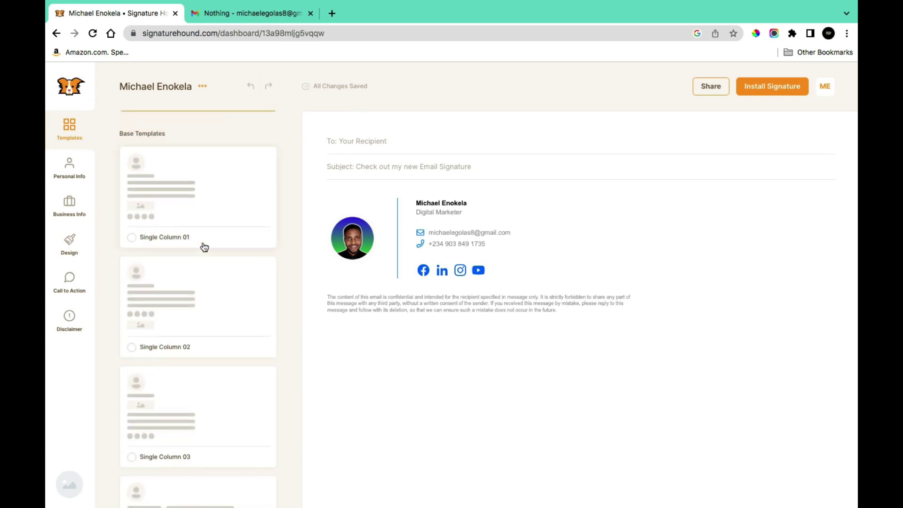
scroll(204, 247, "down", 1)
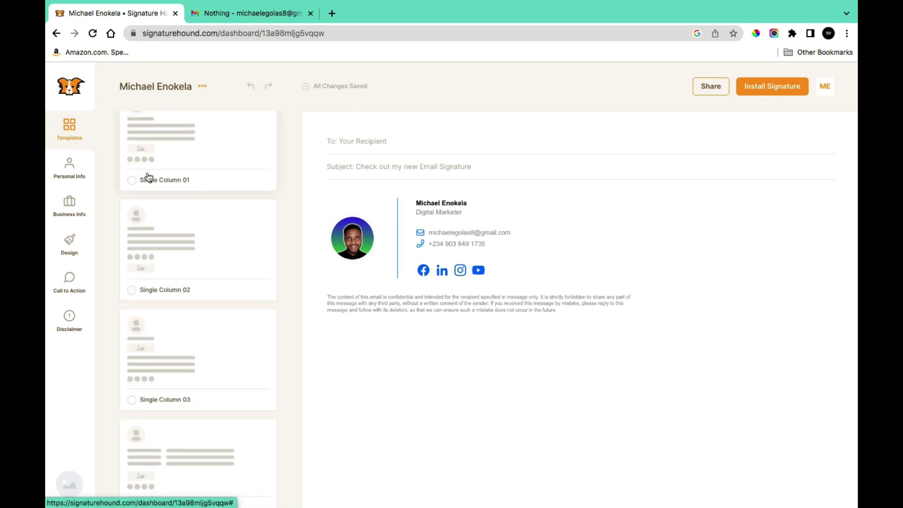
Try the Single Column 02 and Two Column 01 base templates on the signature.
left_click(185, 159)
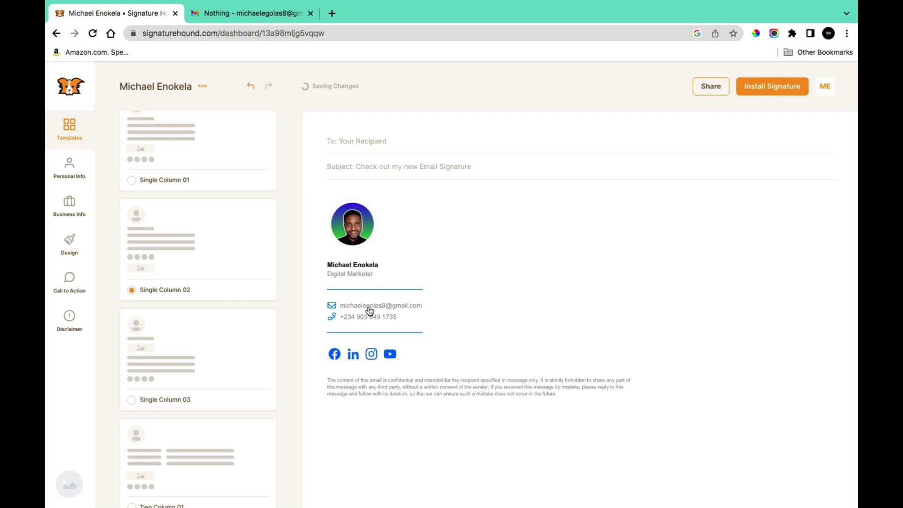
scroll(282, 291, "down", 1)
left_click(214, 270)
scroll(216, 297, "down", 2)
left_click(182, 293)
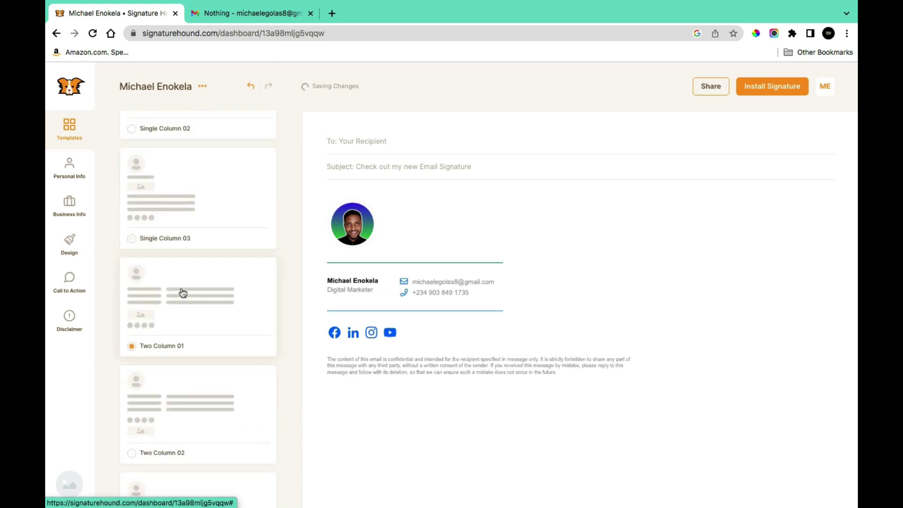
Try the Two Column 03 base template and settle on the Vertical 02 layout for the signature.
scroll(191, 339, "down", 2)
left_click(203, 403)
scroll(202, 406, "down", 6)
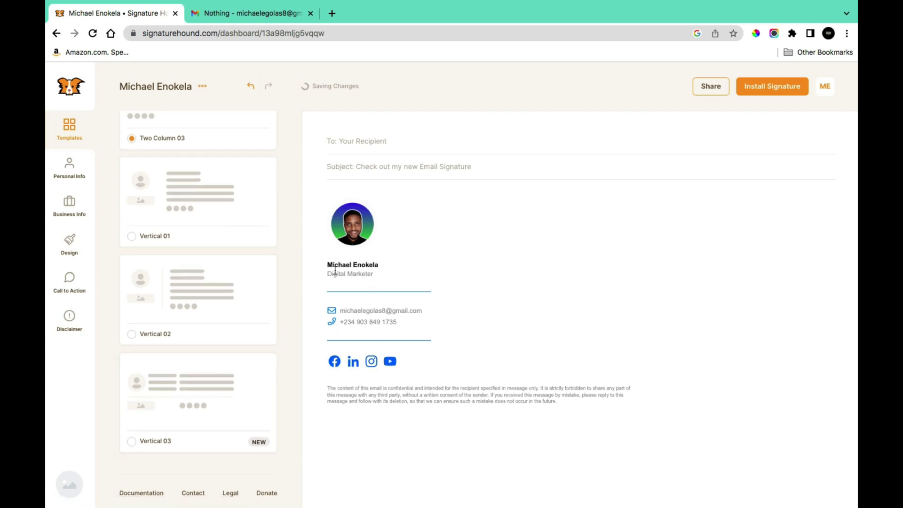
left_click(180, 316)
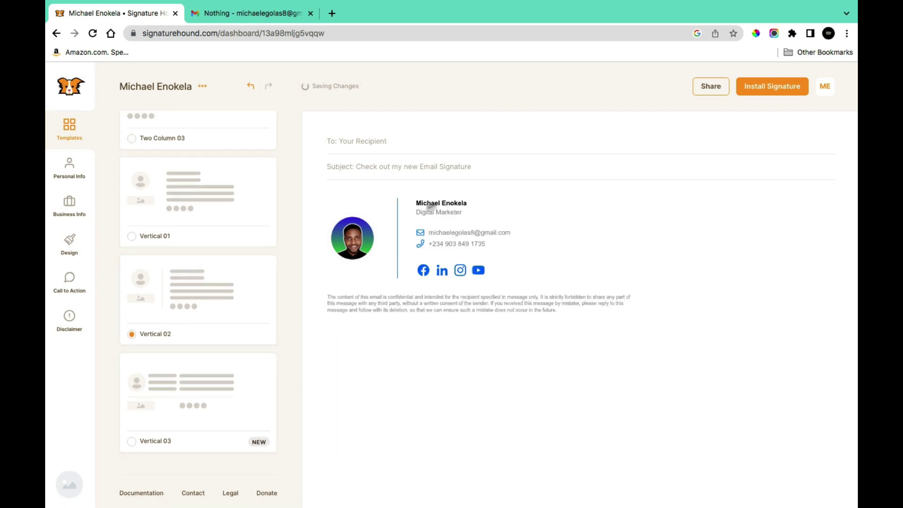
In the personal information, remove the empty mobile telephone number entry and clear the email address.
left_click(81, 167)
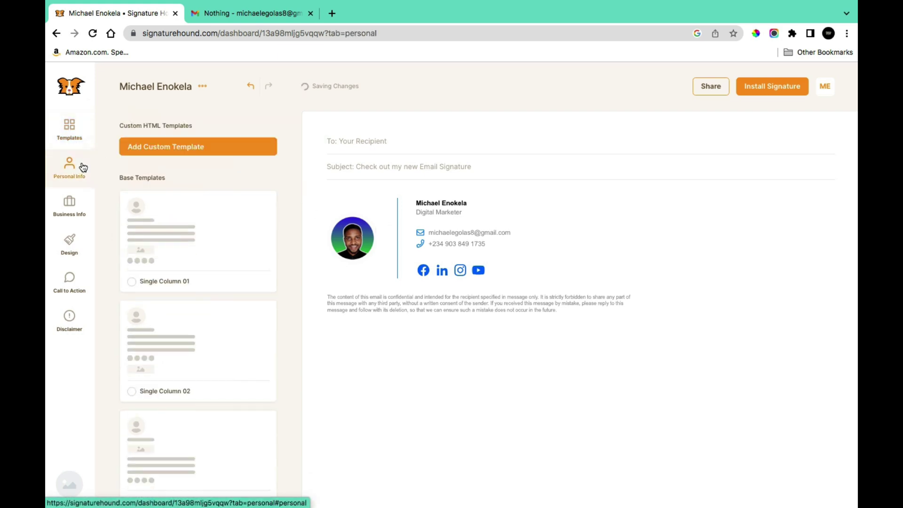
scroll(216, 254, "down", 1)
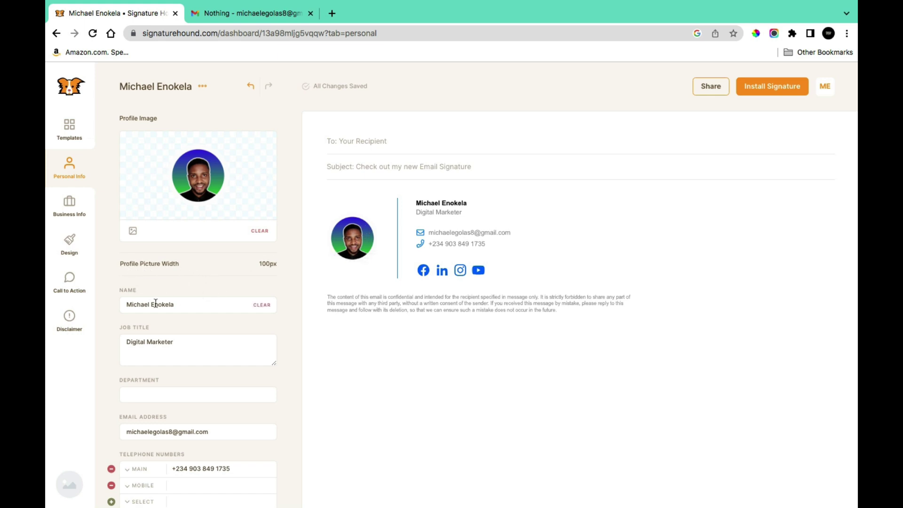
scroll(155, 304, "down", 2)
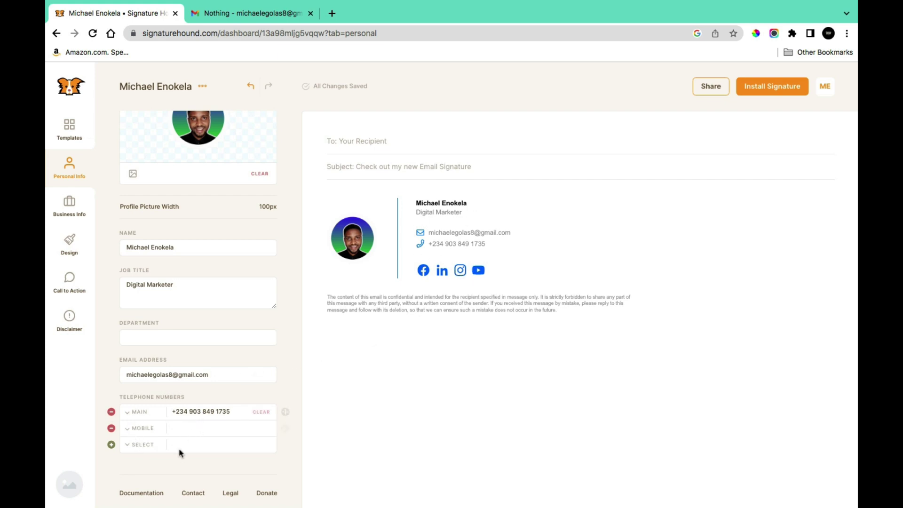
left_click(111, 445)
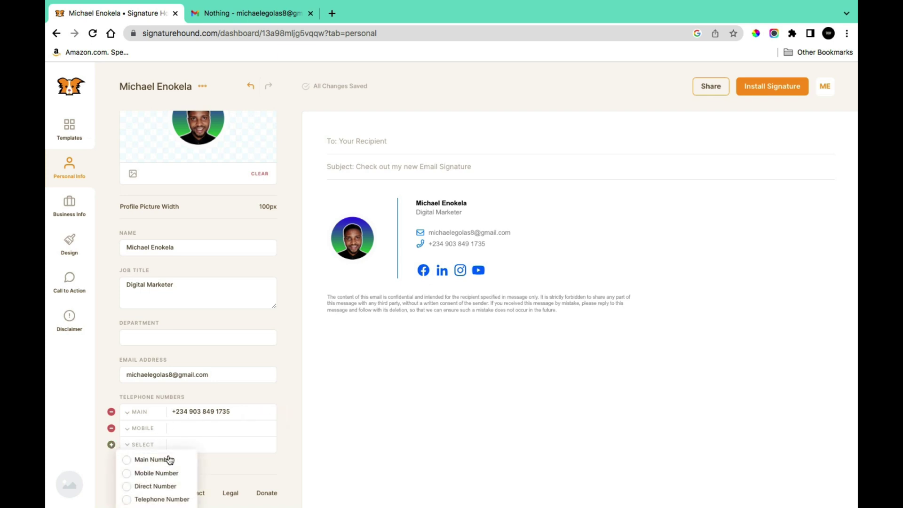
left_click(303, 390)
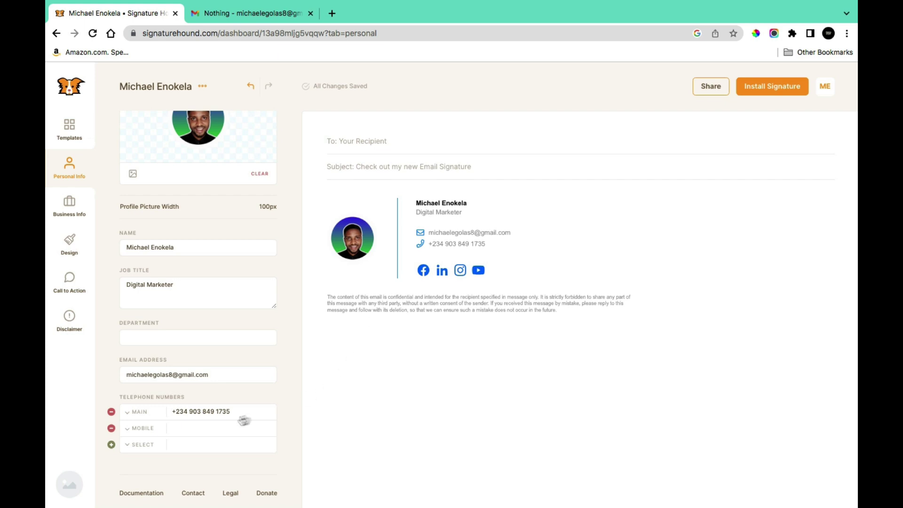
left_click(112, 428)
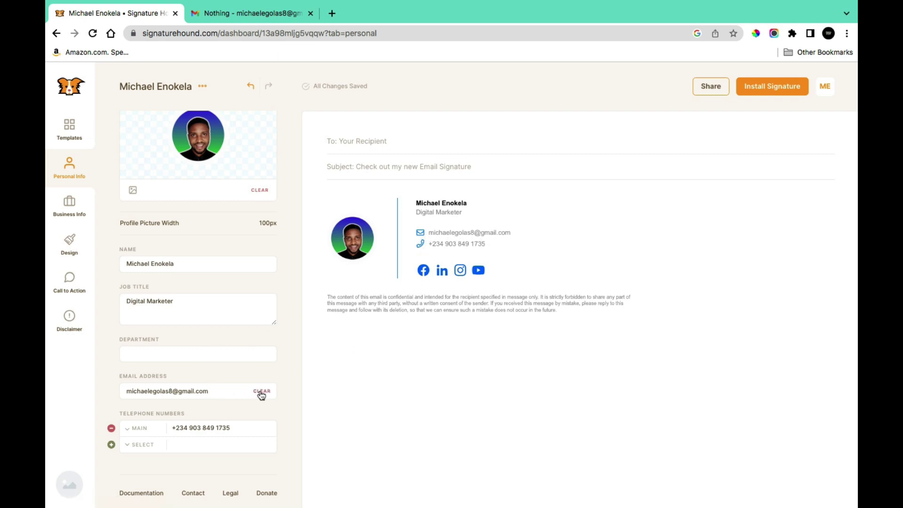
left_click(261, 391)
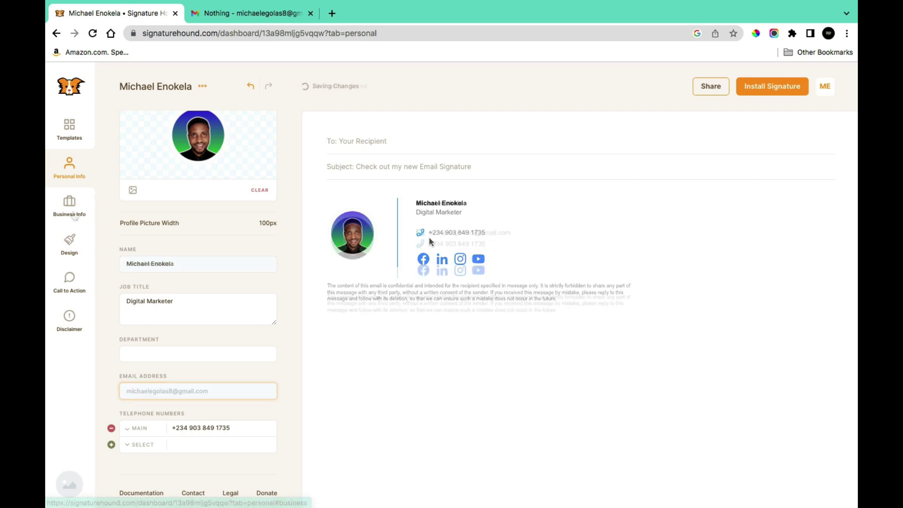
In the business information, preview the signature with the placeholder logo shown and turn it off again.
left_click(69, 206)
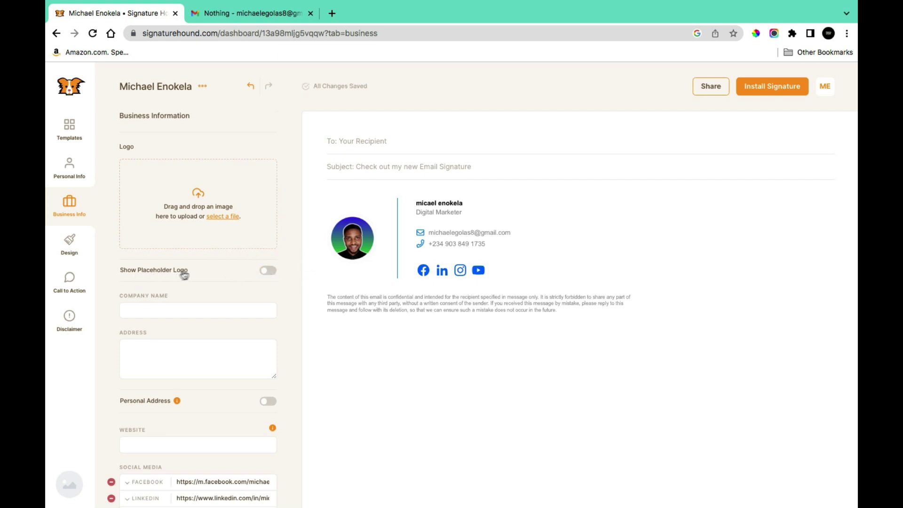
left_click(269, 270)
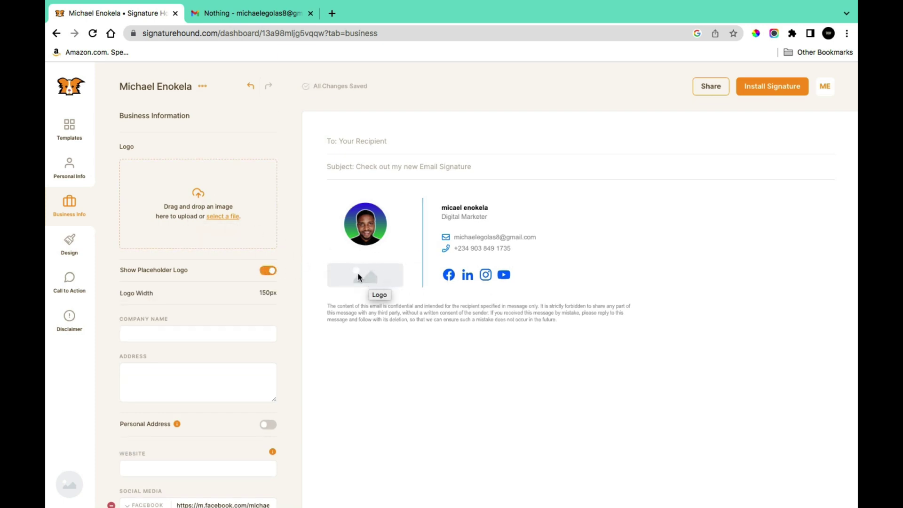
left_click(269, 271)
left_click(269, 270)
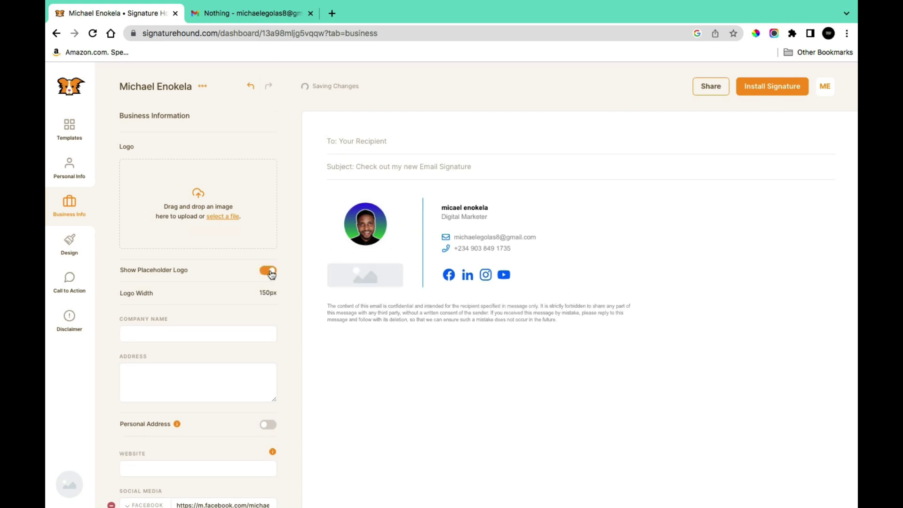
left_click(269, 270)
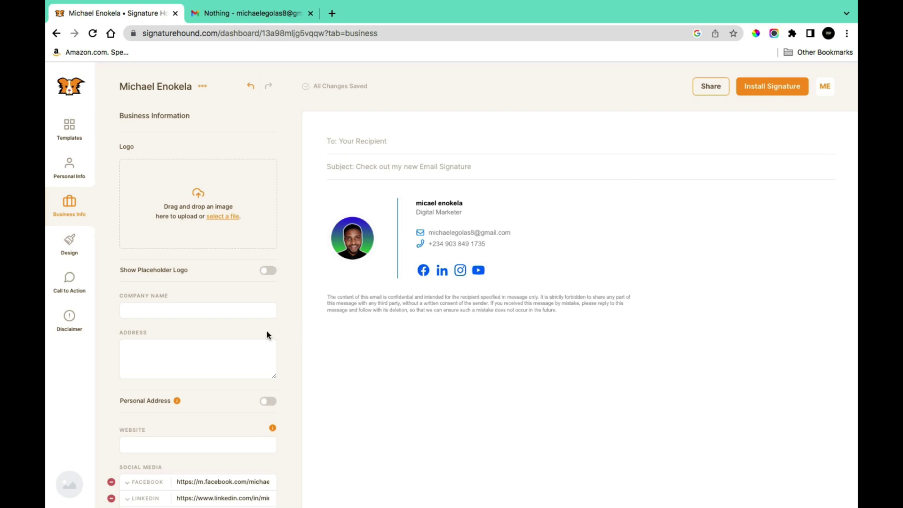
Examine the remaining business information fields and the social networks that can be added to the signature.
scroll(266, 335, "down", 3)
scroll(268, 337, "up", 1)
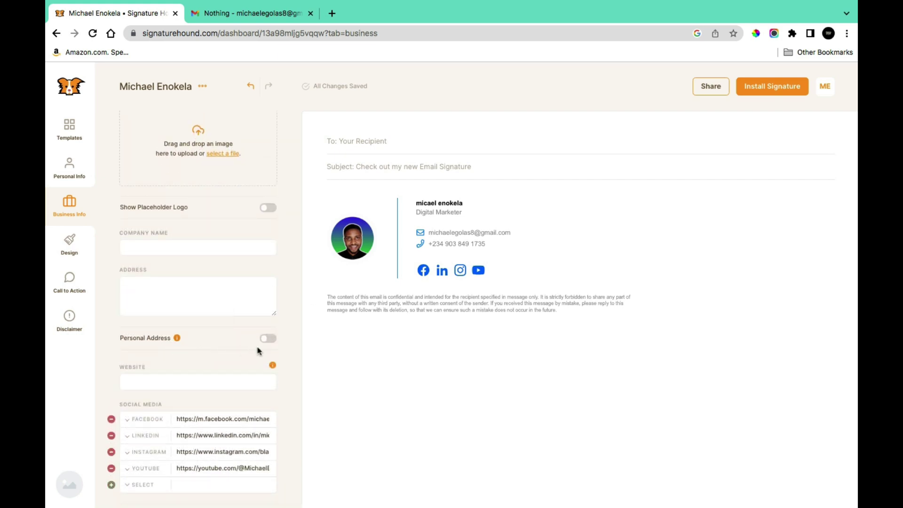
scroll(265, 350, "down", 3)
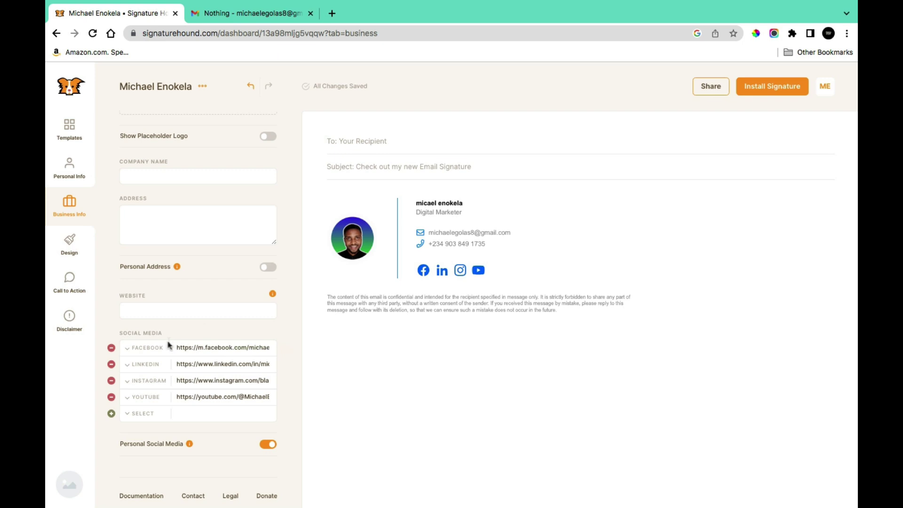
mouse_move(156, 342)
mouse_move(160, 365)
left_click(114, 416)
scroll(175, 455, "down", 5)
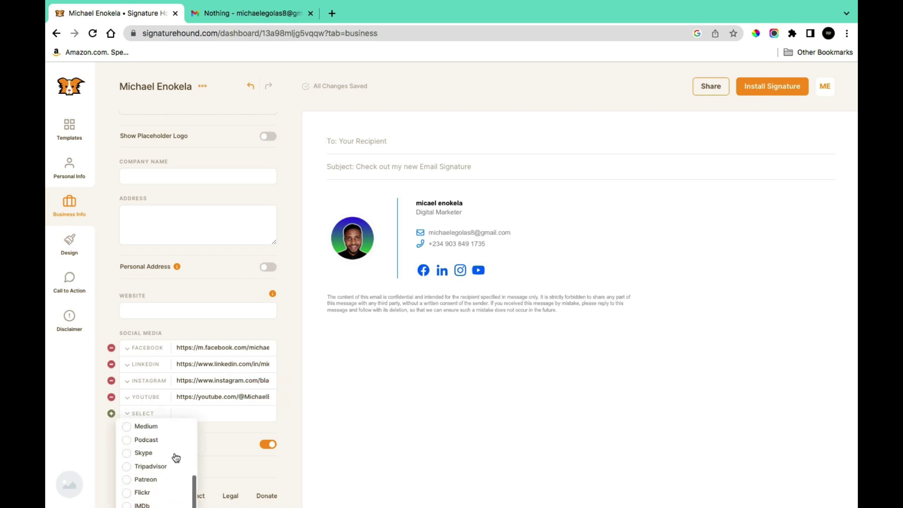
scroll(176, 458, "down", 2)
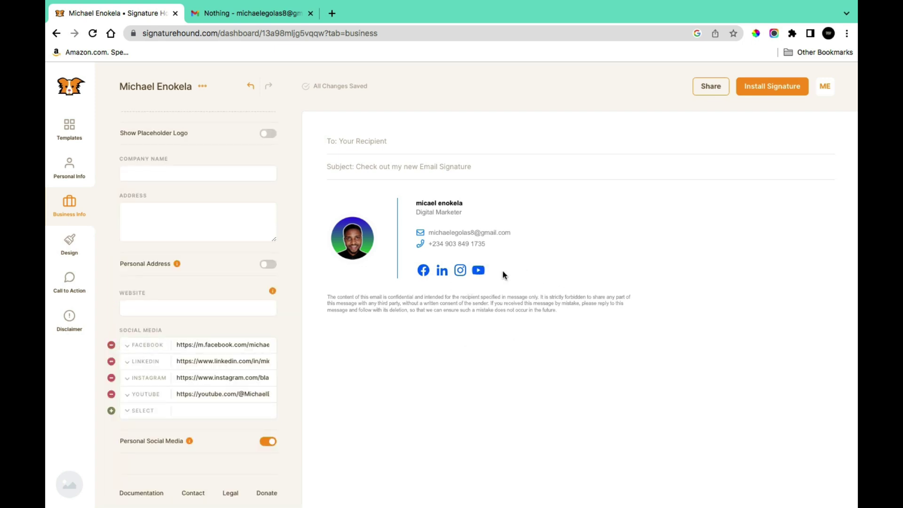
In the design settings, switch vertical alignment off and back on to compare the signature layout.
left_click(71, 246)
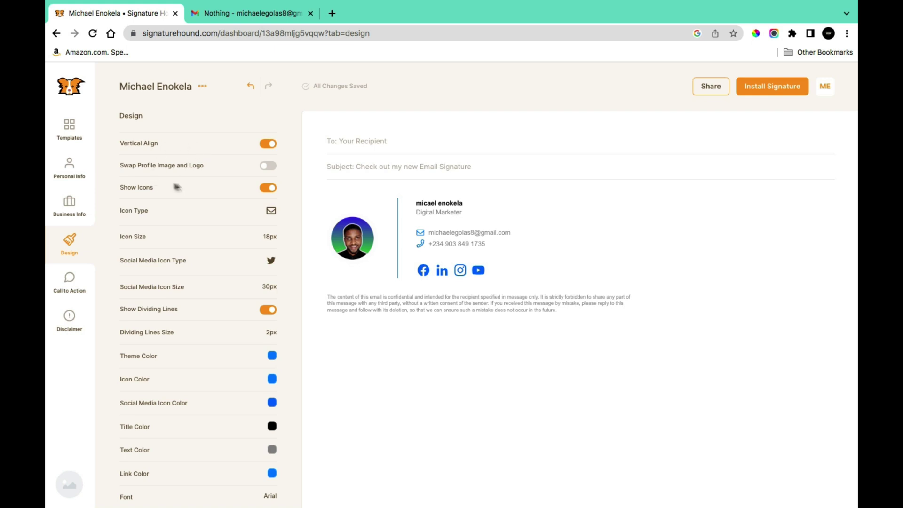
left_click(265, 144)
left_click(266, 144)
left_click(268, 146)
left_click(266, 147)
Preview swapping the profile image and logo and hiding the contact icons, restoring both settings.
left_click(268, 166)
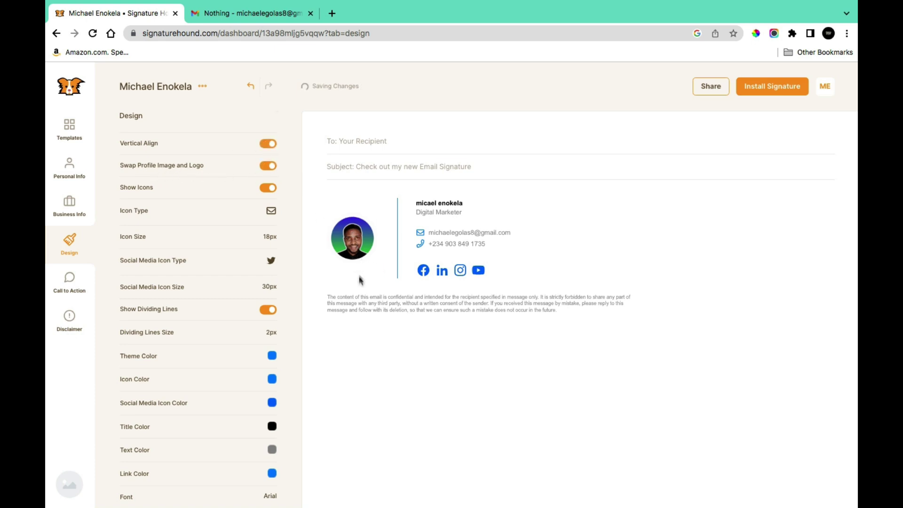
left_click(268, 166)
left_click(267, 189)
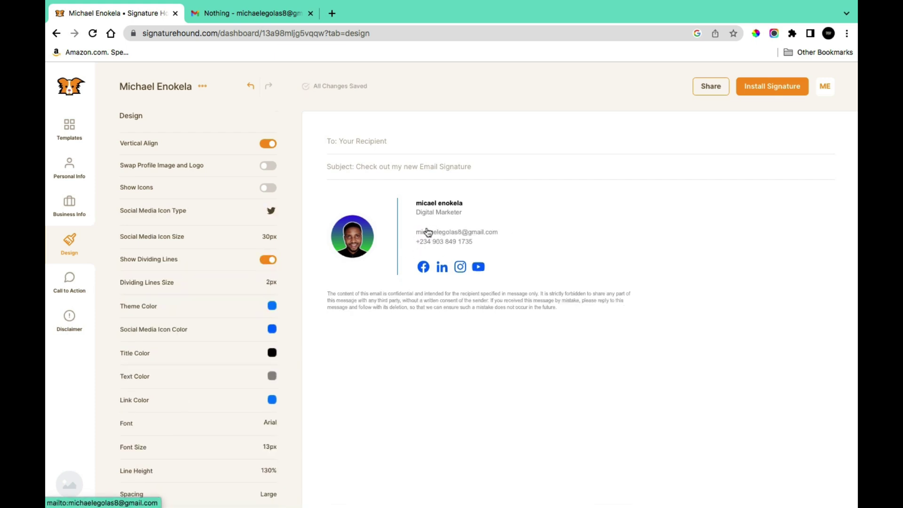
left_click(269, 189)
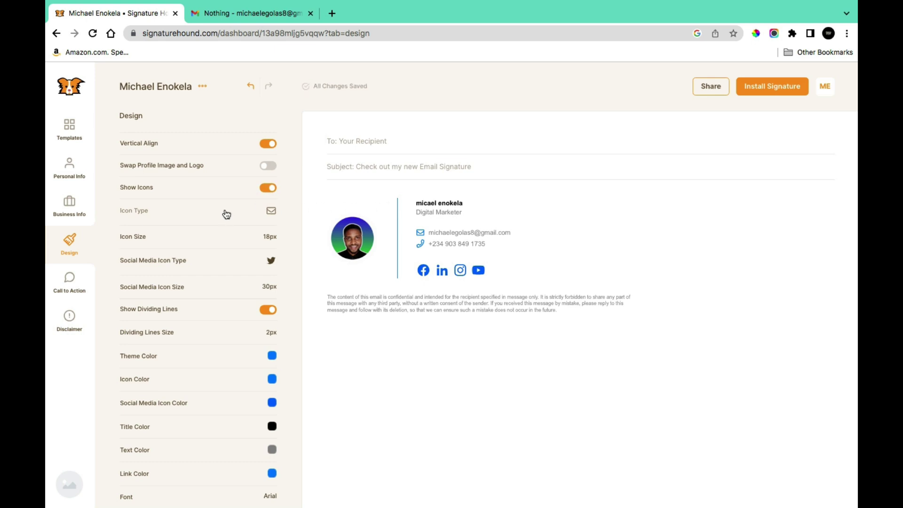
Examine the available styles for the contact icons and the social media icons.
scroll(226, 214, "down", 1)
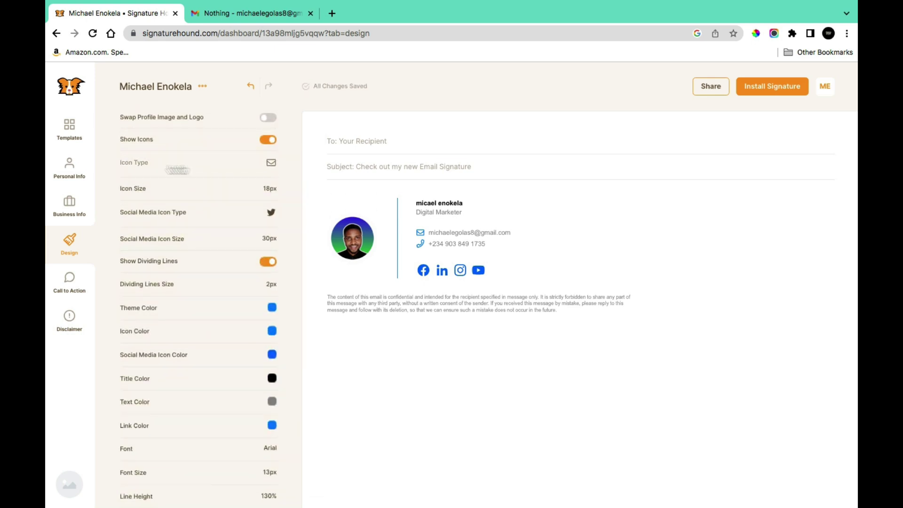
left_click(237, 170)
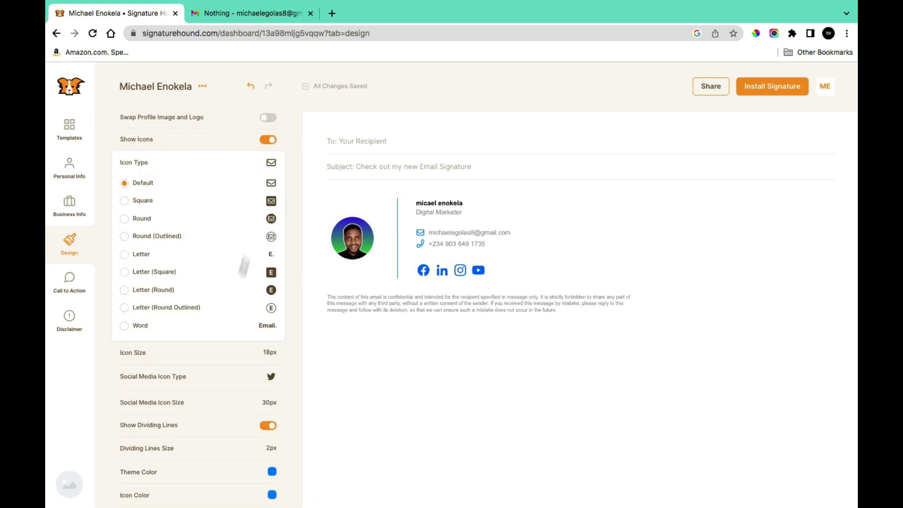
left_click(312, 181)
left_click(176, 214)
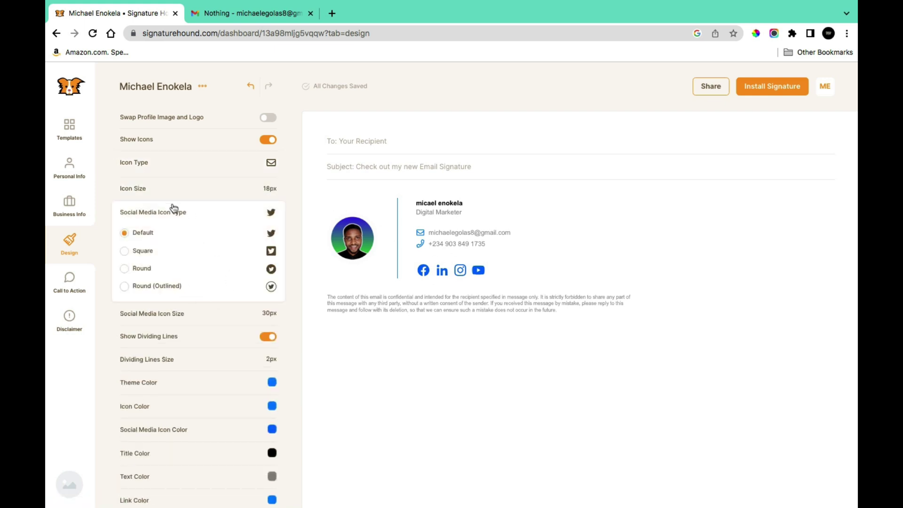
left_click(207, 214)
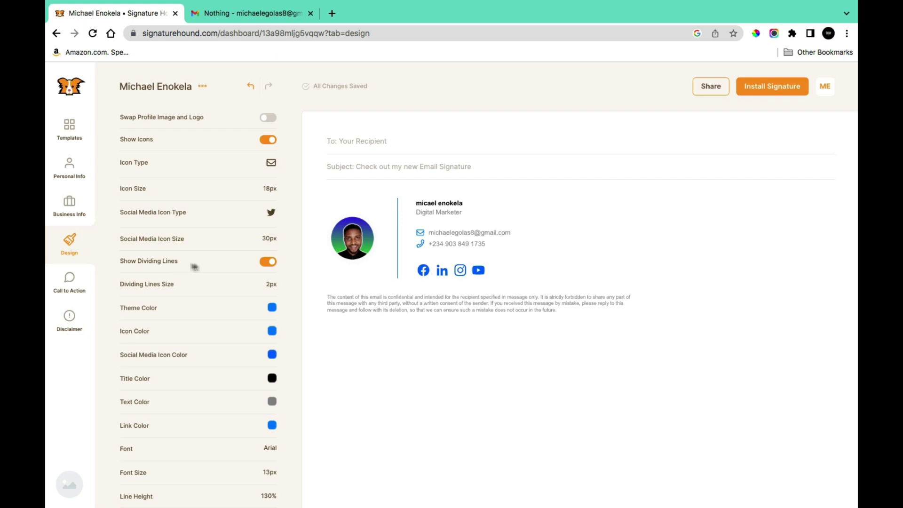
Preview the signature without dividing lines, restore them, and review the remaining design settings.
left_click(268, 262)
left_click(269, 262)
scroll(174, 411, "down", 3)
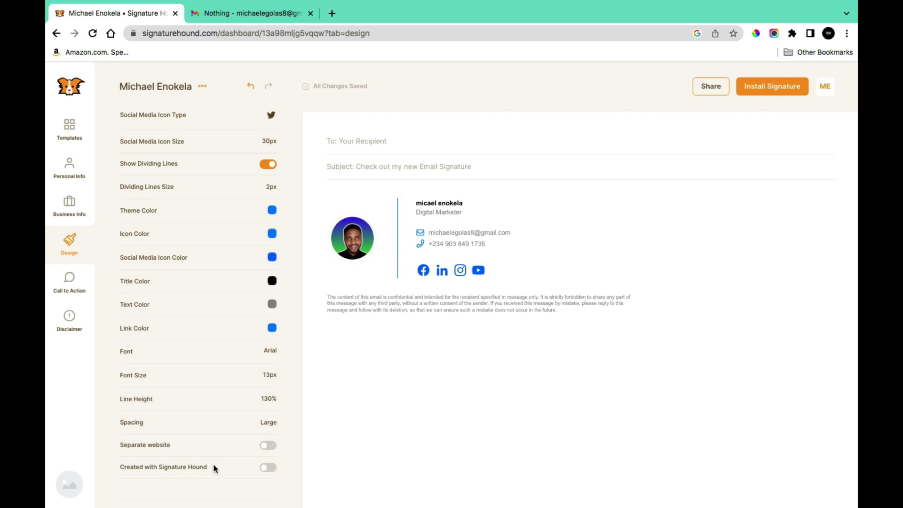
Preview the signature with the "Created with Signature Hound" credit line and switch the credit back off.
left_click(264, 470)
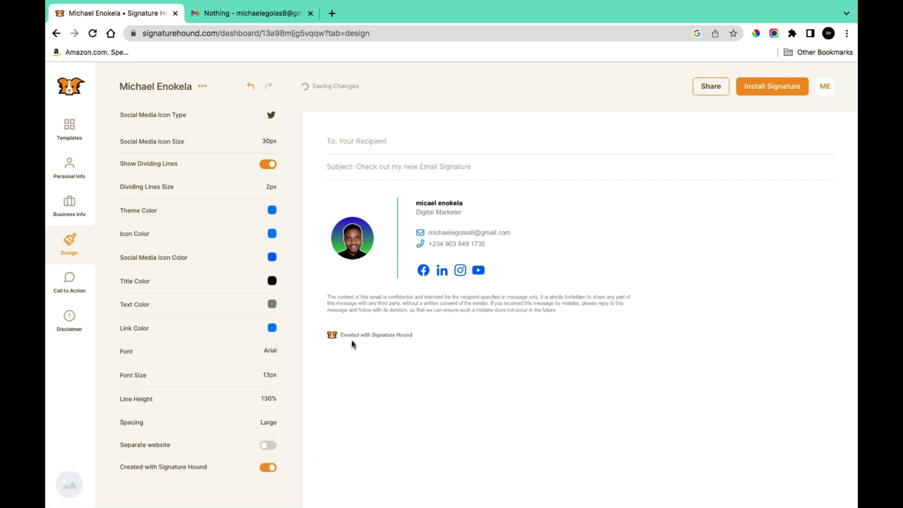
left_click(265, 468)
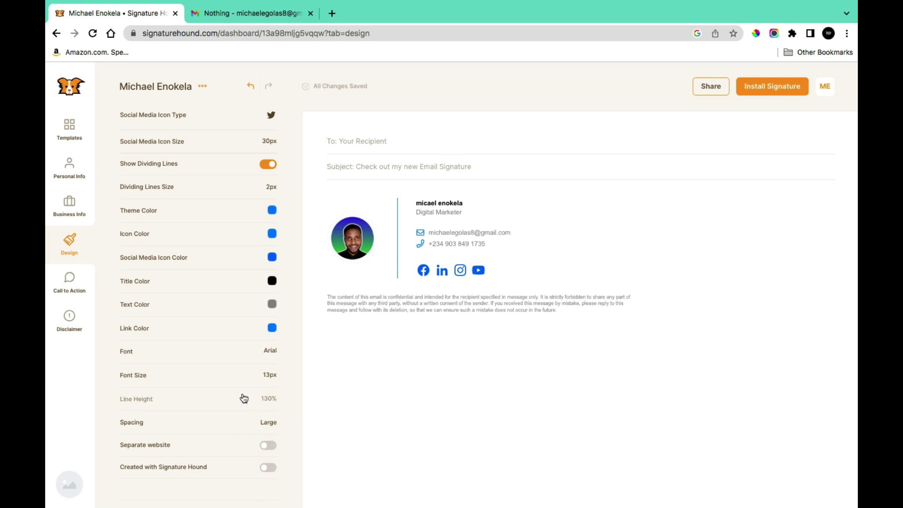
Review the call-to-action image upload option and the disclaimer text of the signature.
left_click(73, 285)
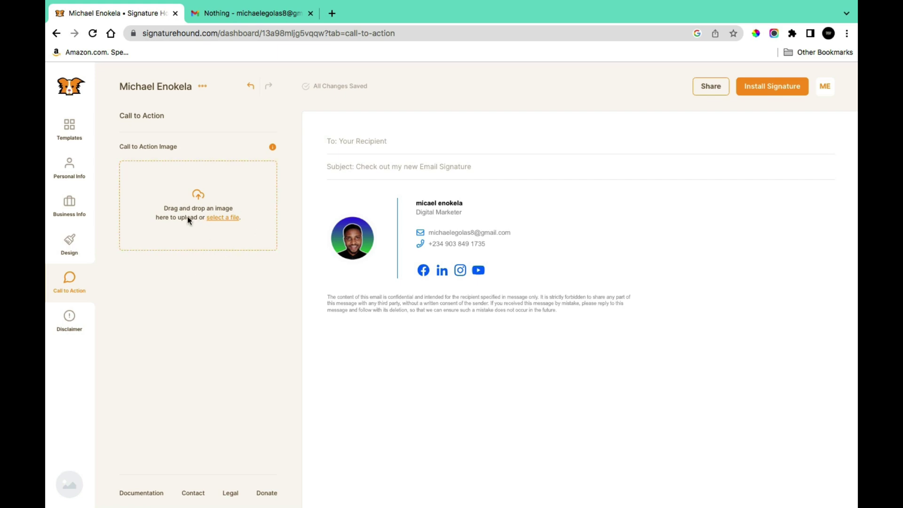
left_click(558, 312)
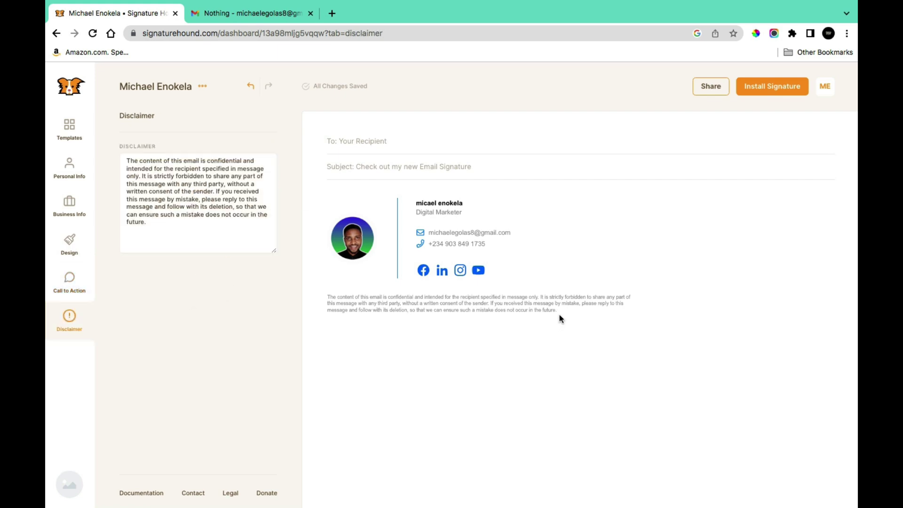
mouse_move(559, 311)
left_mouse_down()
mouse_move(389, 313)
mouse_move(329, 300)
left_mouse_up()
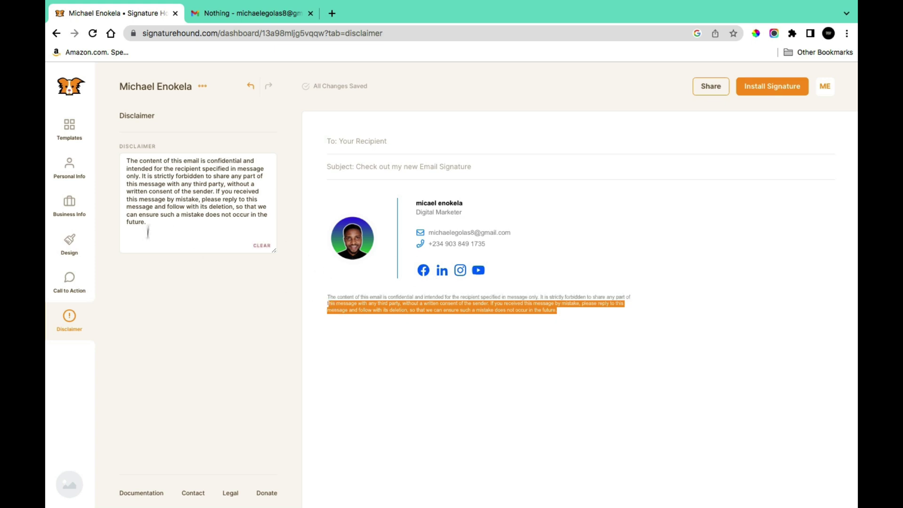
left_click(182, 181)
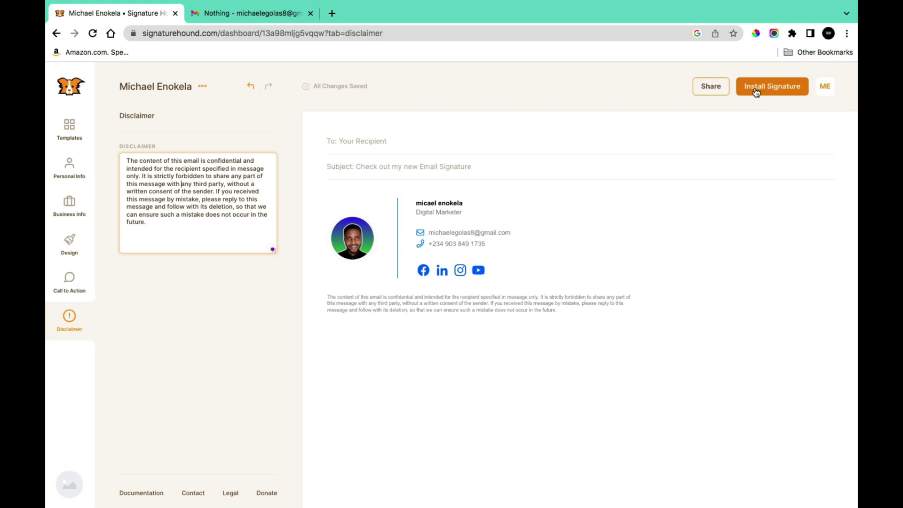
Start installing the signature for Gmail (Web Mail) and copy the finished signature to the clipboard.
left_click(785, 91)
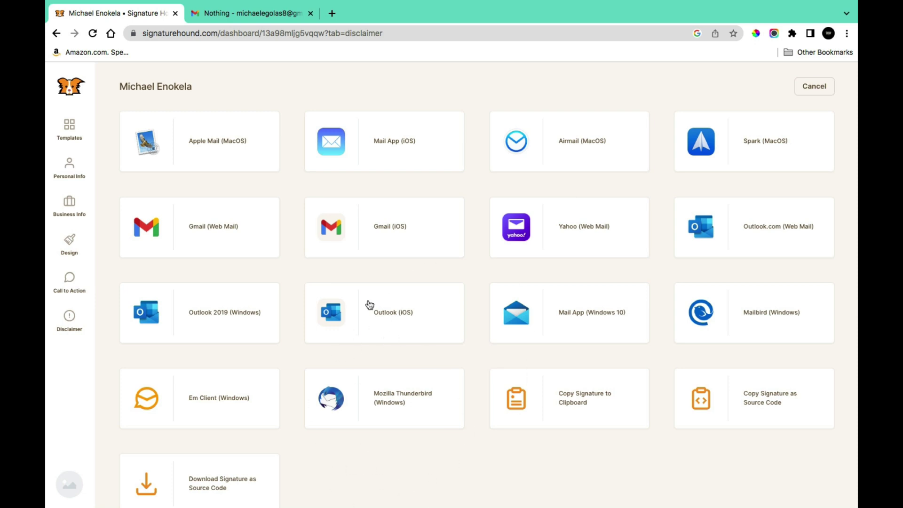
left_click(226, 234)
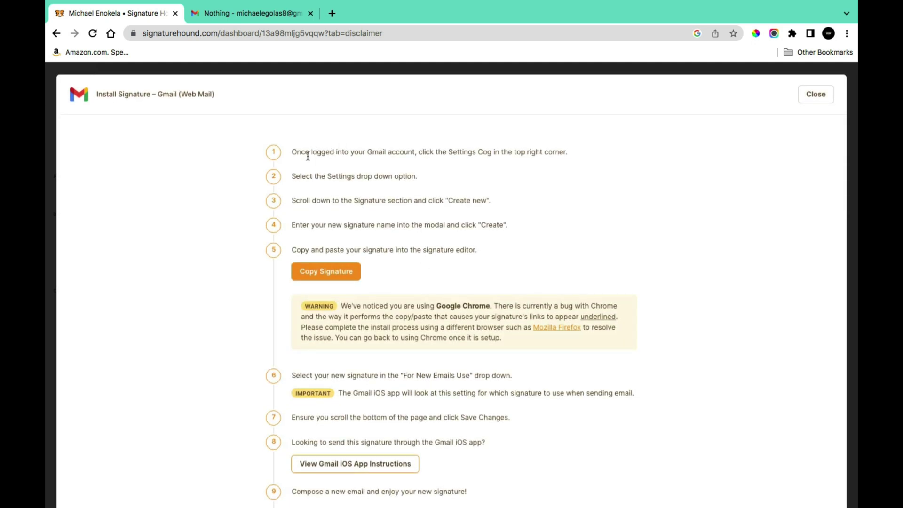
left_click(333, 276)
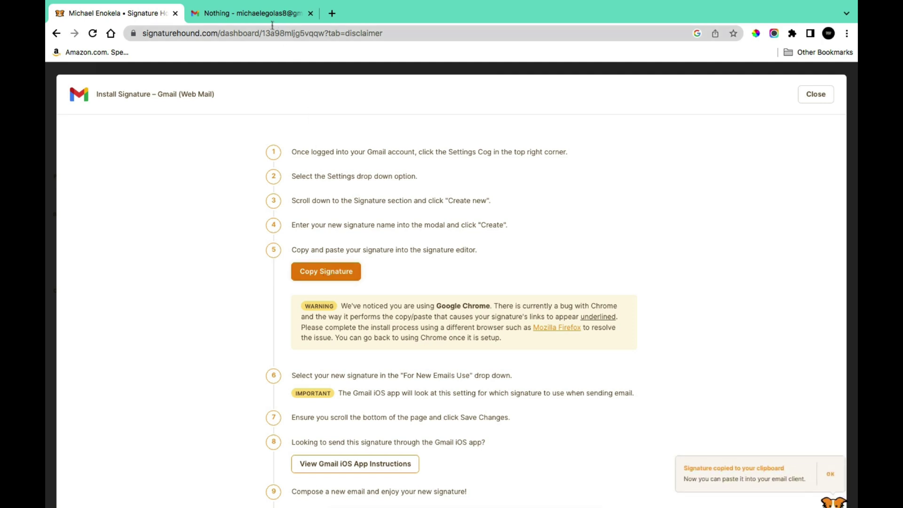
Switch to Gmail and replace the entire content of the open reply draft with the copied signature.
left_click(261, 16)
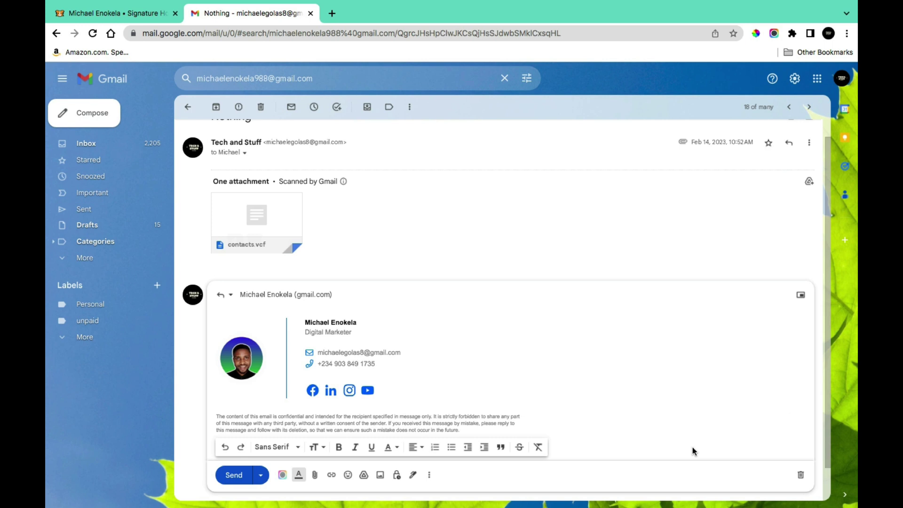
key("ctrl+a")
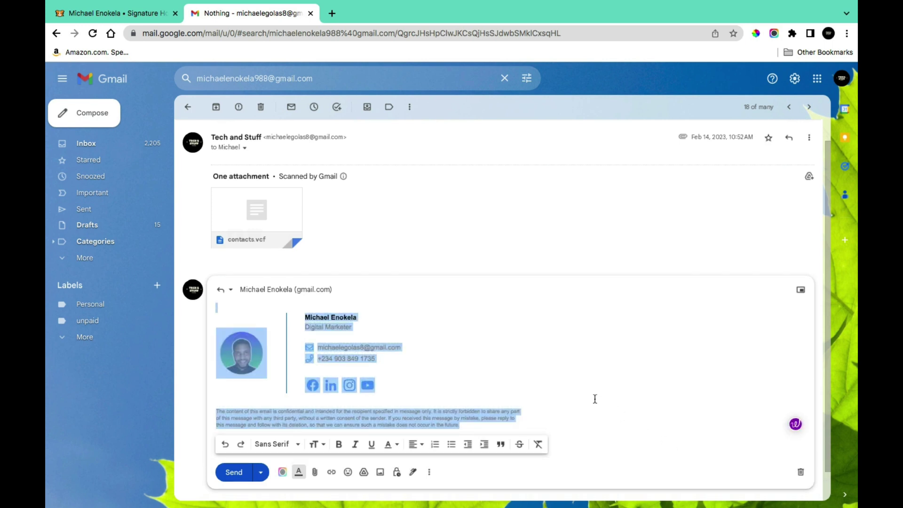
key("BackSpace")
key("ctrl+v")
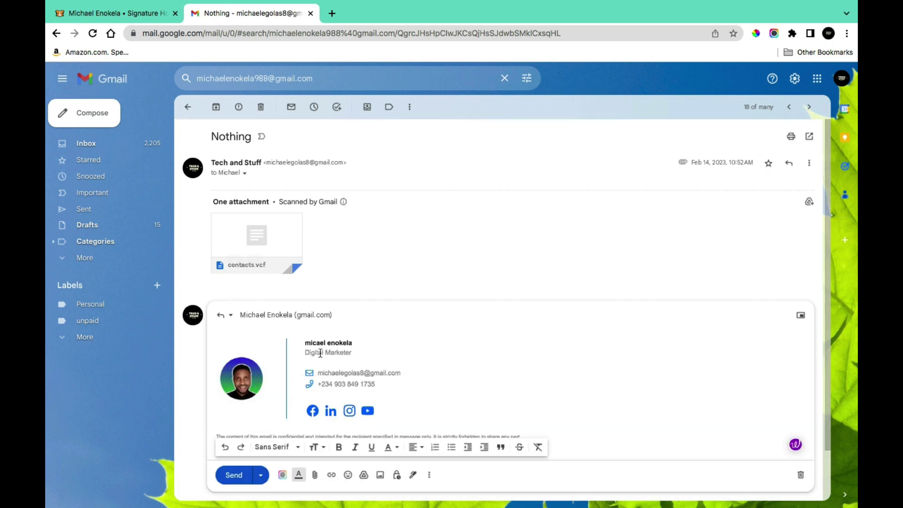